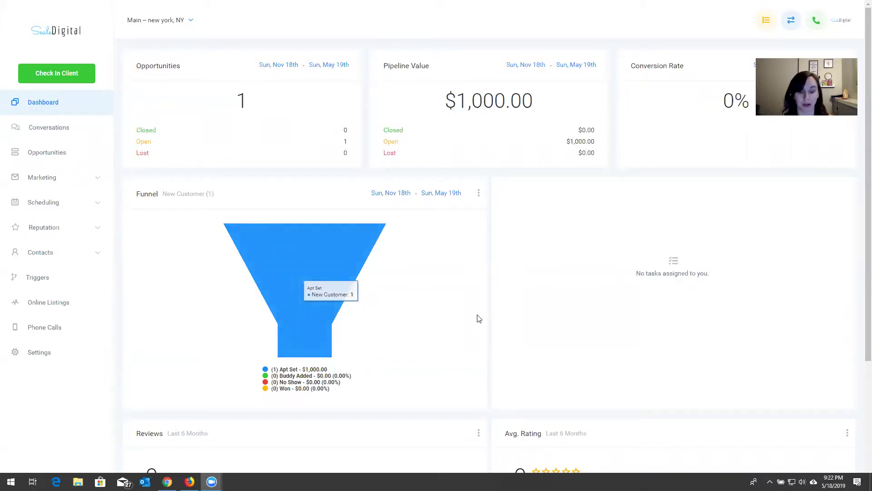
pyautogui.scroll(-3, 450, 320)
pyautogui.scroll(3, 450, 321)
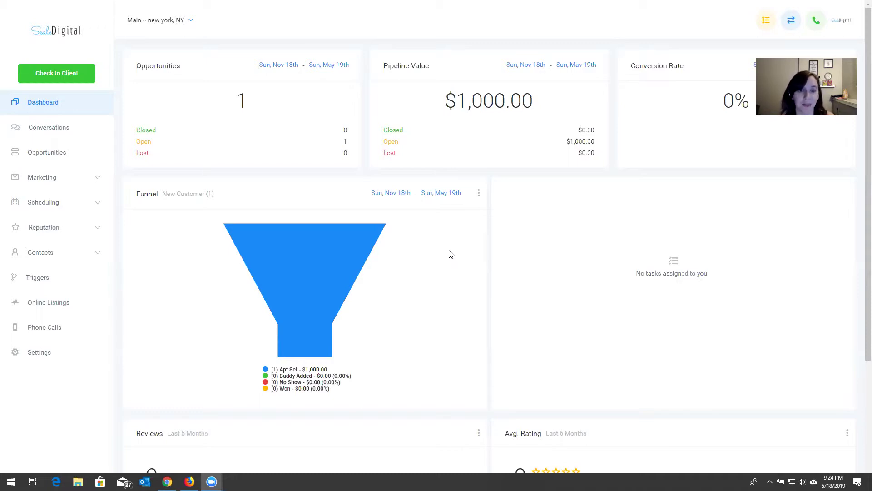
# - Check Conversations, then view the Opportunities pipeline with its $1,000 Apt Set lead
pyautogui.click(67, 127)
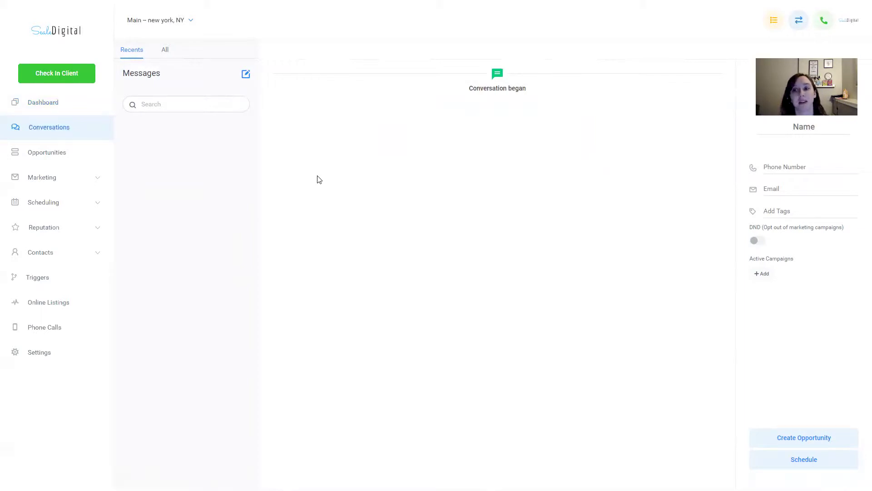
pyautogui.click(61, 152)
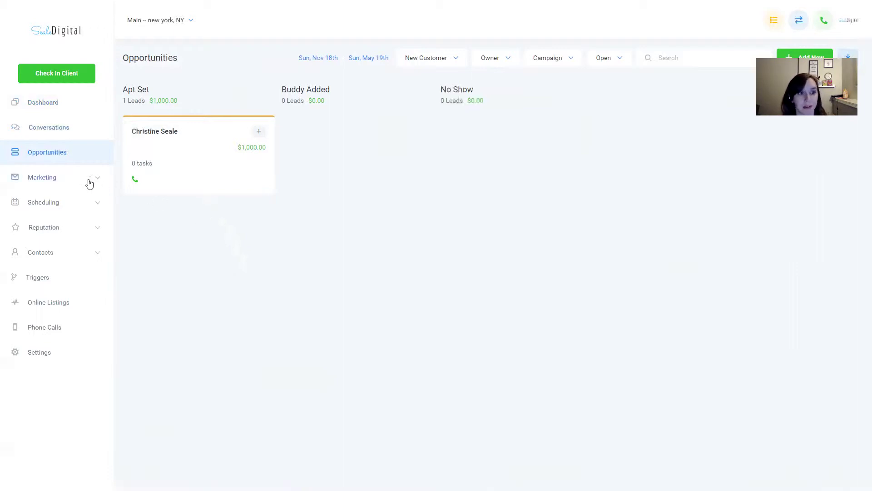
# - Expand the Marketing menu and bring up the Campaigns list
pyautogui.click(72, 180)
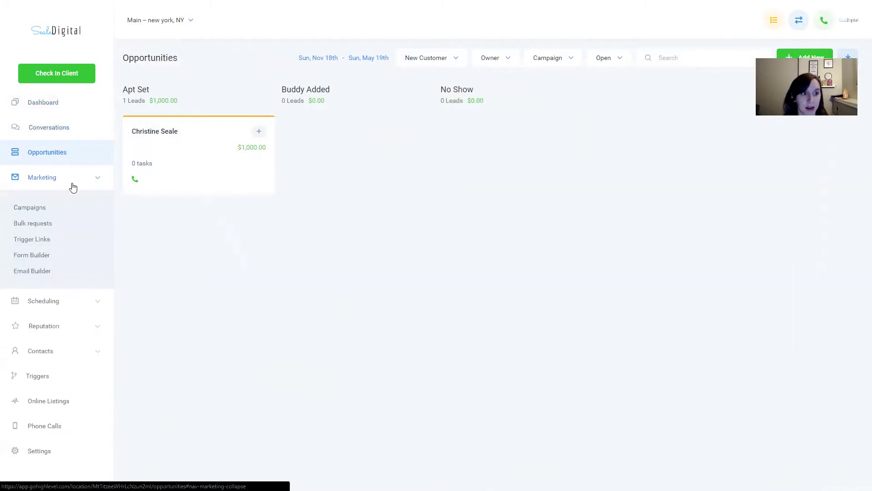
pyautogui.click(31, 207)
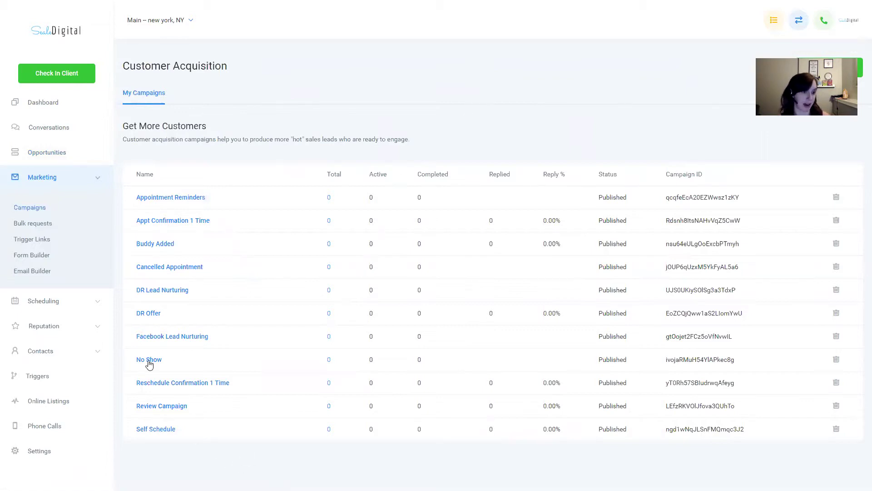
# - Review the Facebook Lead Nurturing SMS sequence, then return to the campaign list
pyautogui.click(228, 314)
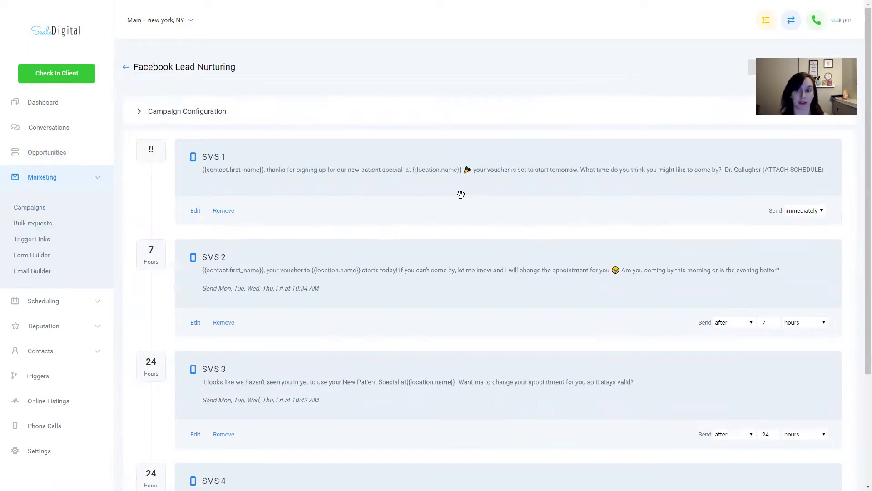
pyautogui.scroll(-1, 460, 194)
pyautogui.scroll(-1, 461, 195)
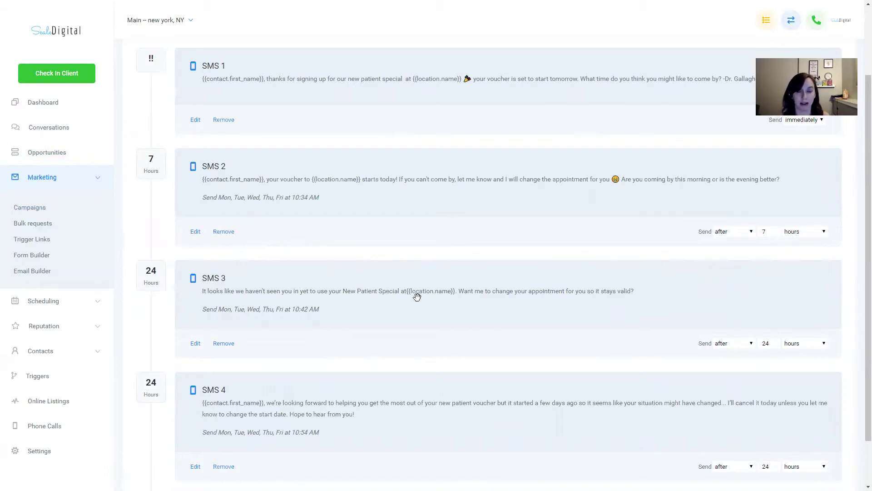
pyautogui.scroll(3, 402, 299)
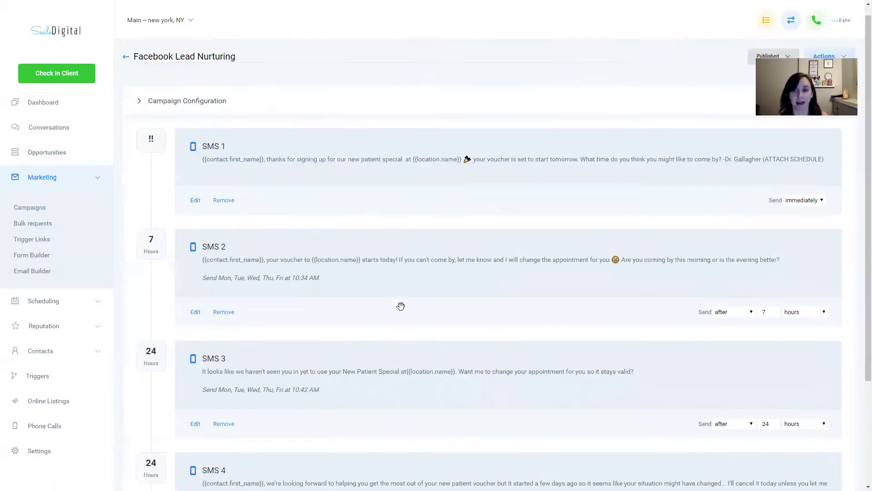
pyautogui.click(125, 67)
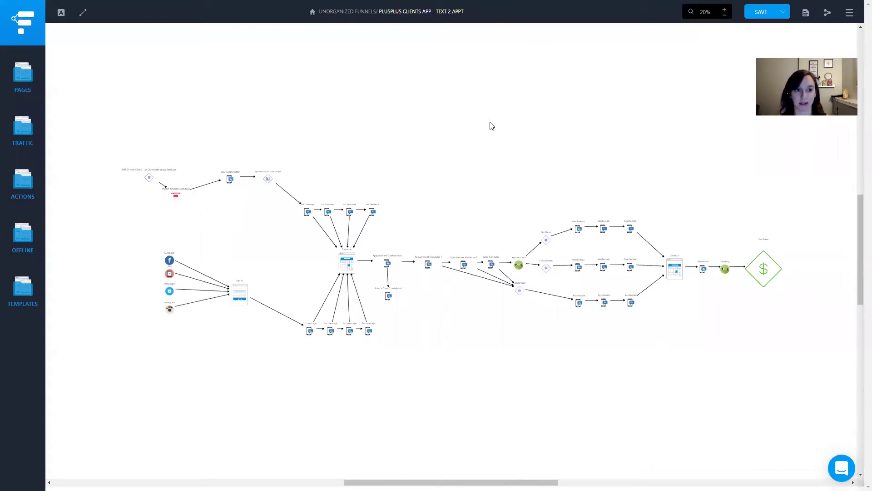
# - Zoom the Text 2 Appt funnel map to 60%, pan across it, and exit fullscreen
pyautogui.click(723, 12)
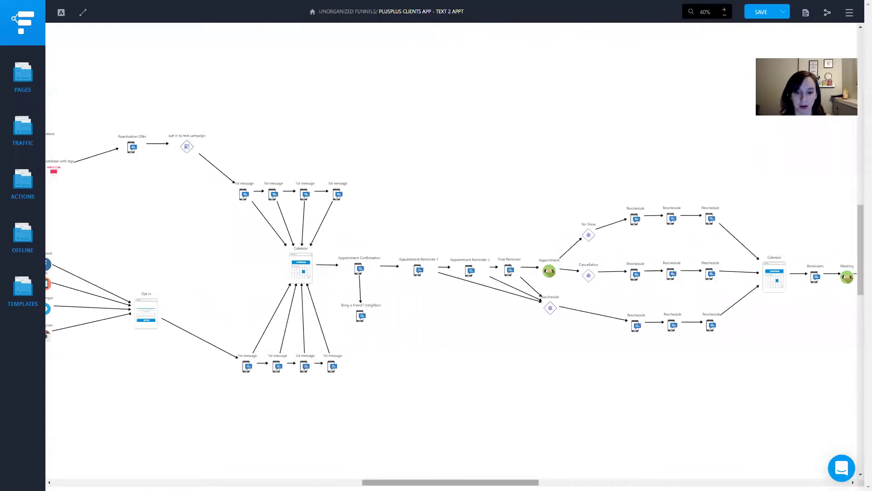
pyautogui.moveTo(450, 482); pyautogui.dragTo(414, 482)
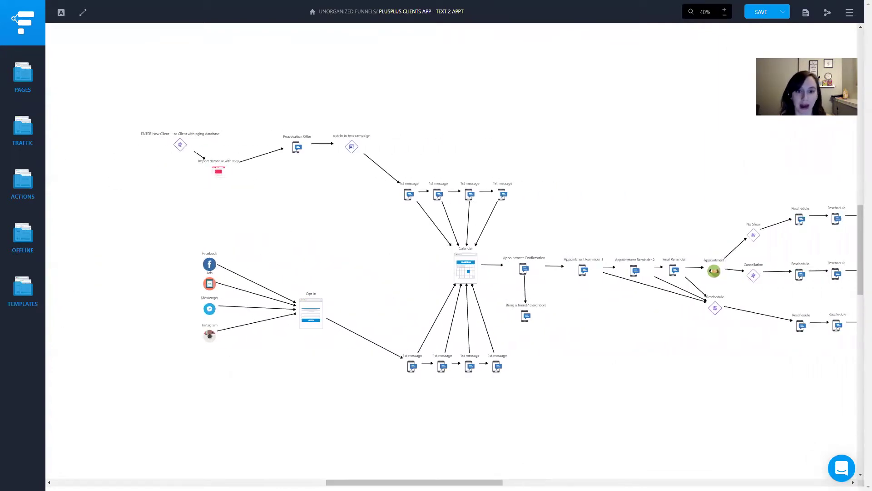
pyautogui.click(723, 12)
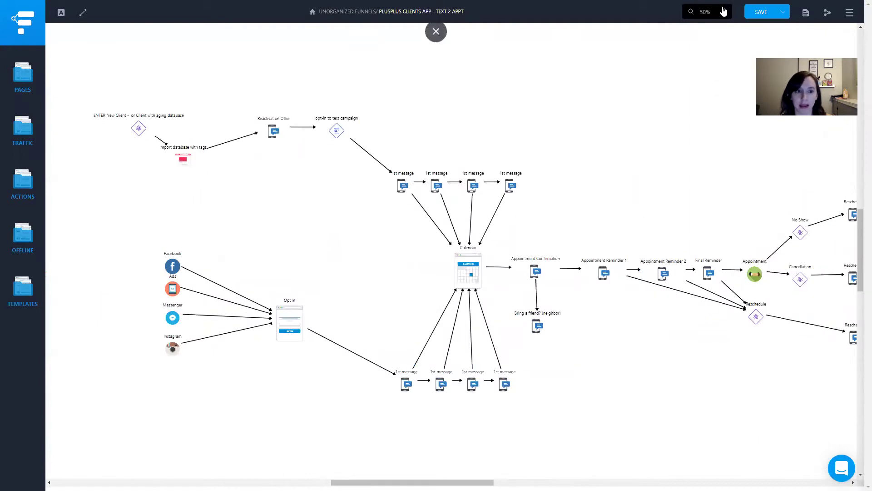
pyautogui.click(723, 12)
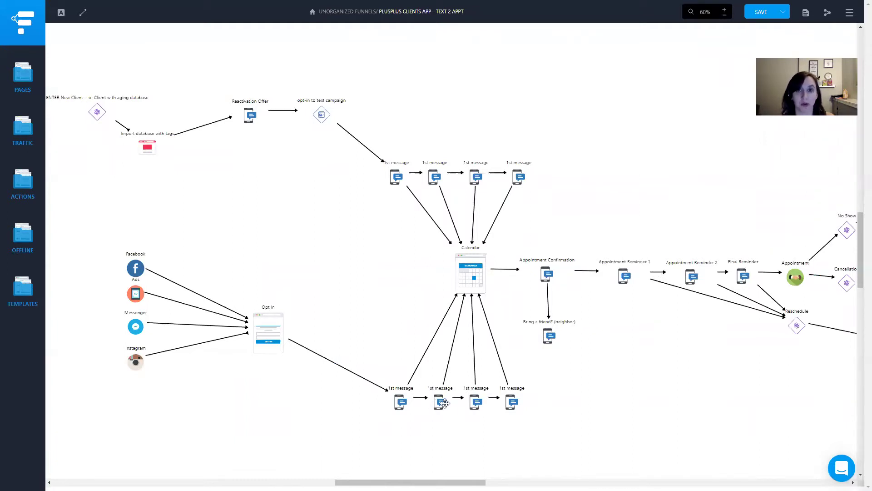
pyautogui.moveTo(475, 482); pyautogui.dragTo(545, 481)
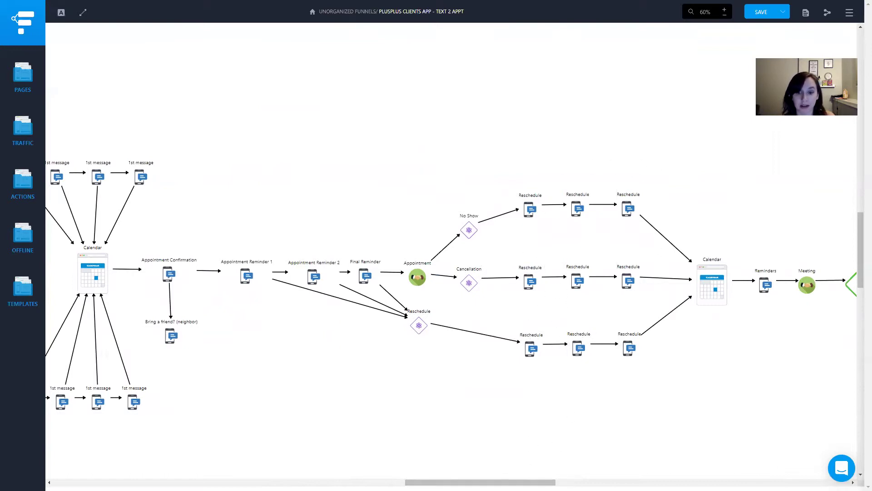
pyautogui.moveTo(480, 482); pyautogui.dragTo(504, 482)
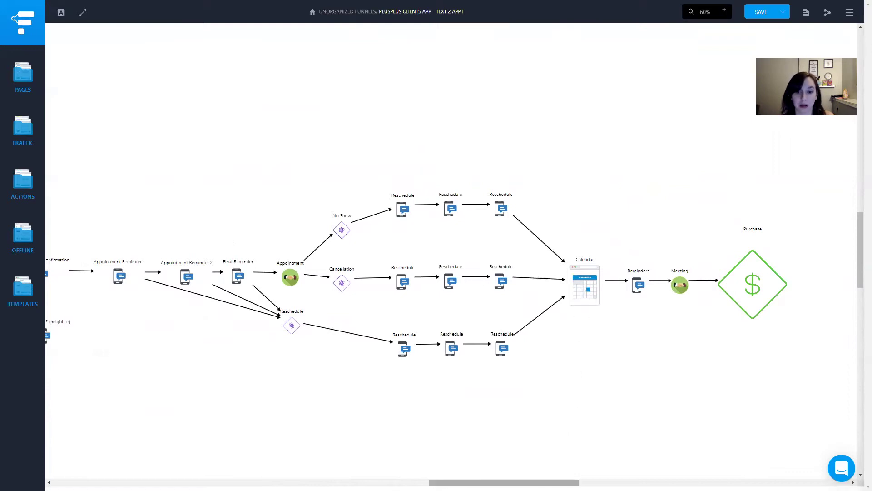
pyautogui.moveTo(504, 482); pyautogui.dragTo(446, 482)
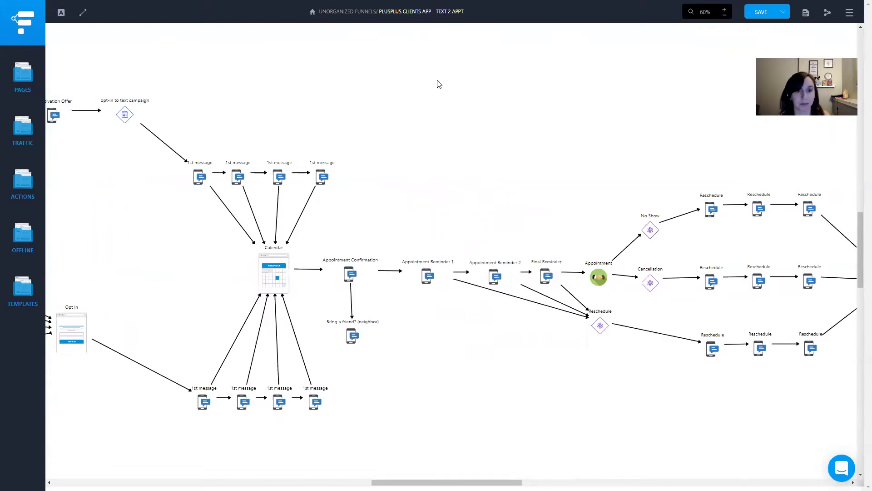
pyautogui.press('F11')
# - Return to GoHighLevel in fullscreen, view the Dashboard, and expand Scheduling
pyautogui.click(68, 8)
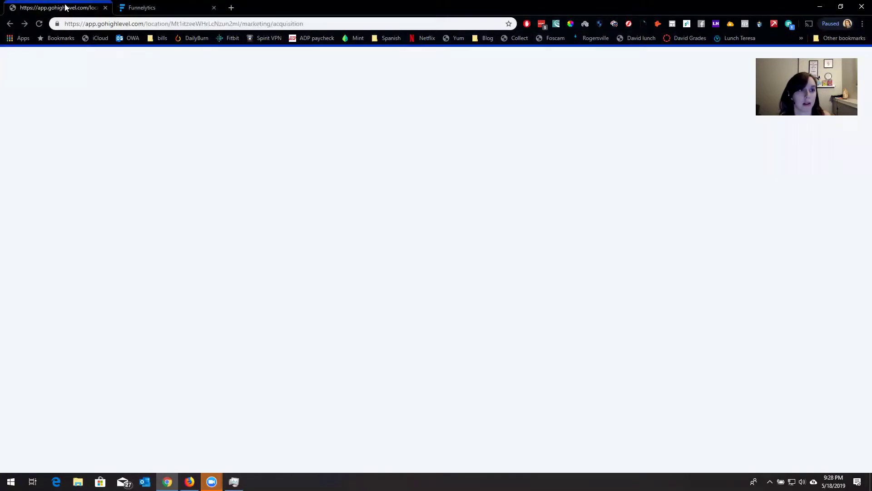
pyautogui.press('F11')
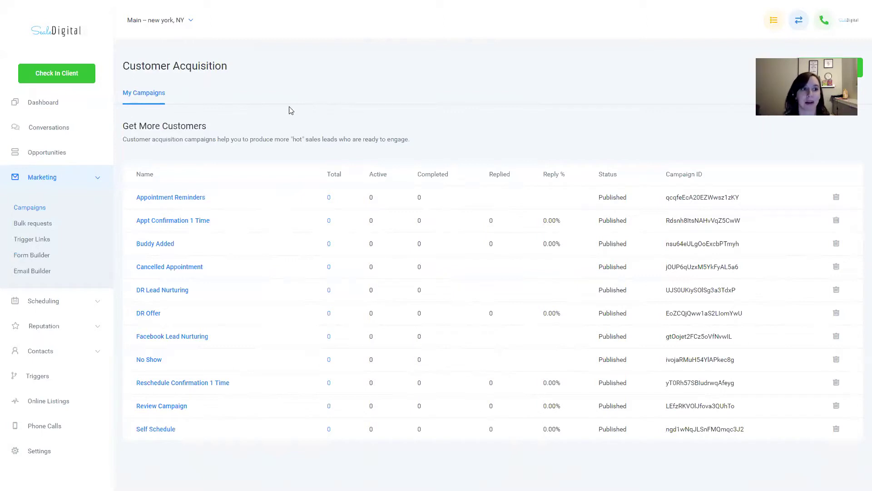
pyautogui.click(78, 109)
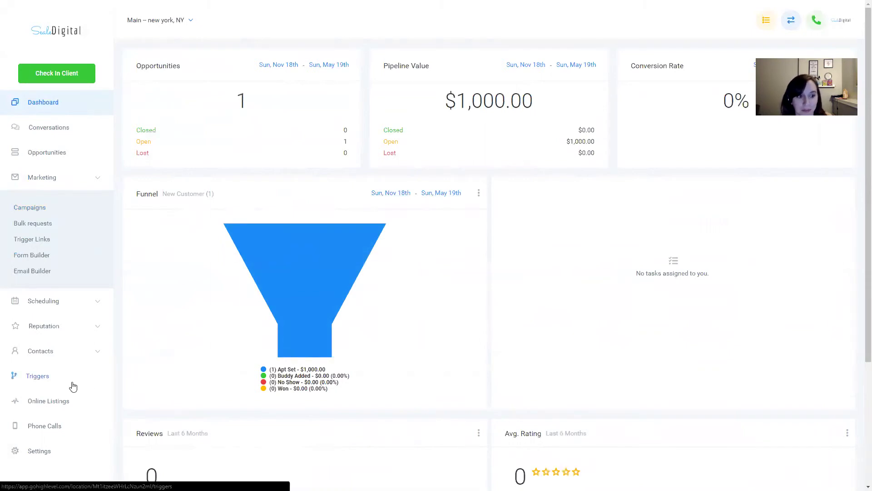
pyautogui.click(65, 302)
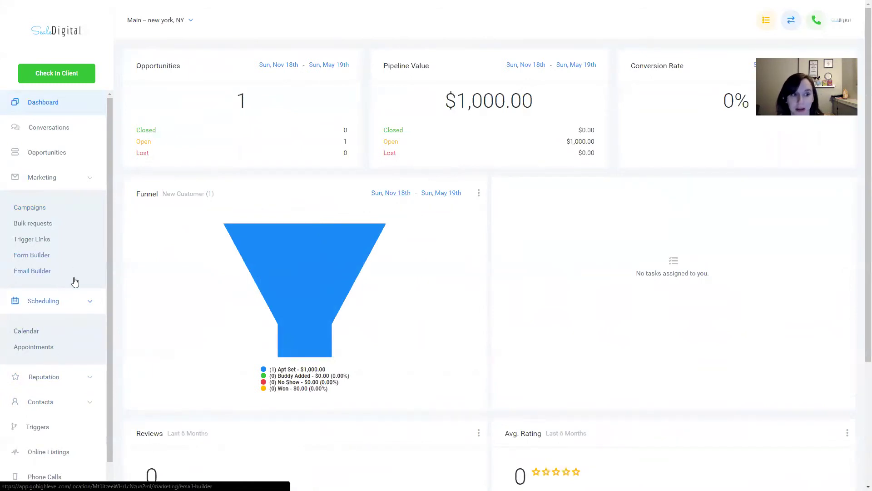
# - Create Form 1 with Full Name, Phone and Email fields plus a submit button
pyautogui.click(56, 259)
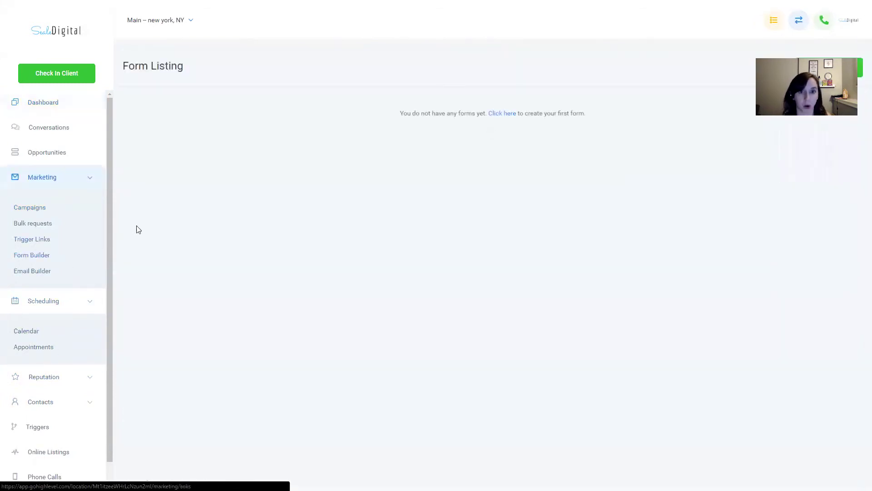
pyautogui.click(508, 114)
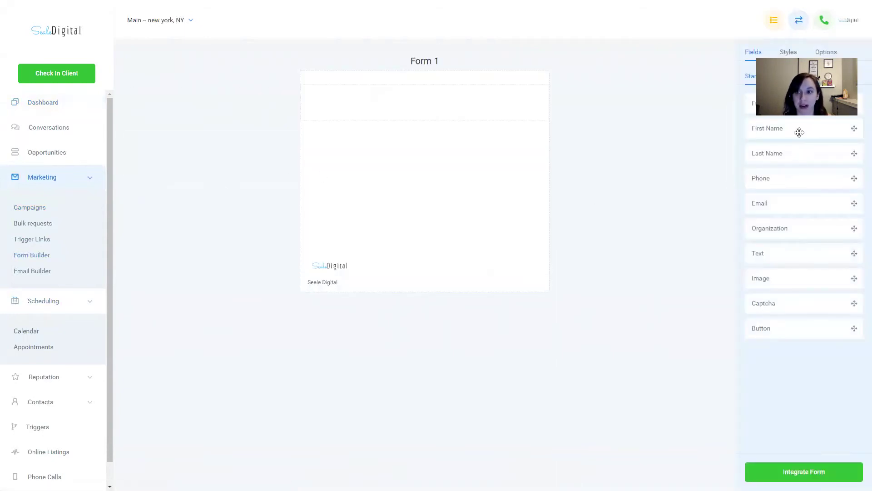
pyautogui.moveTo(749, 100); pyautogui.dragTo(409, 120)
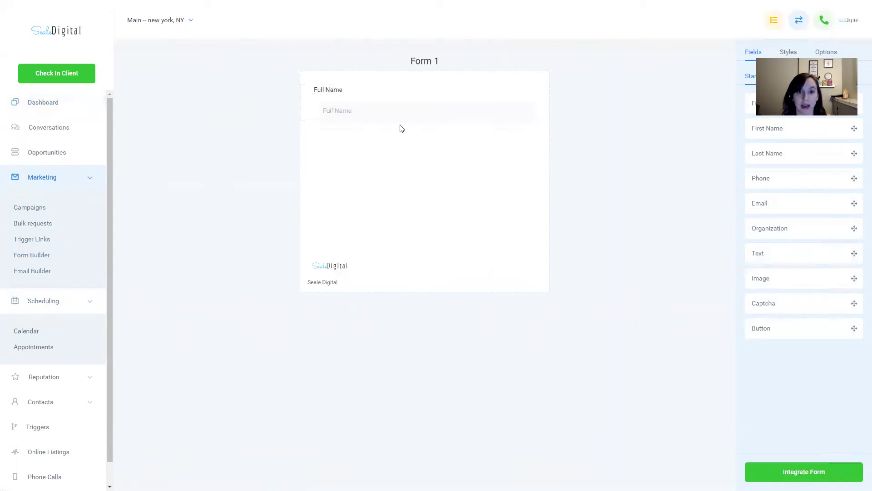
pyautogui.moveTo(804, 172); pyautogui.dragTo(446, 146)
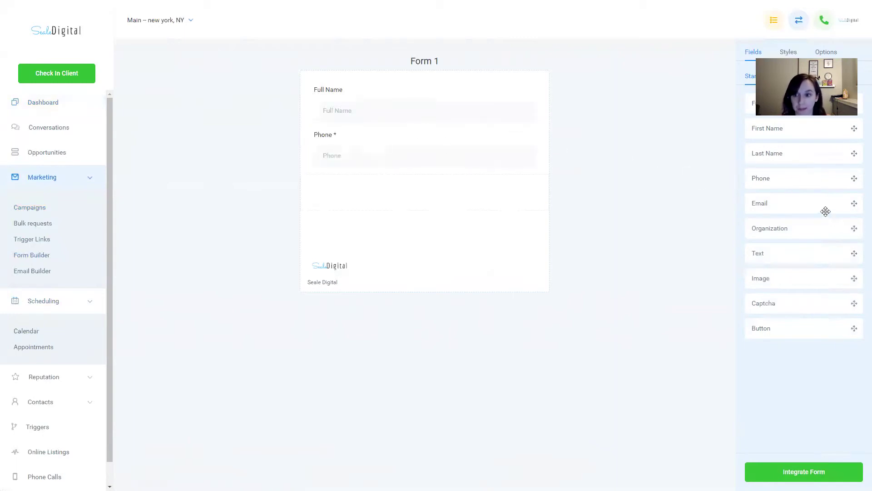
pyautogui.moveTo(825, 209); pyautogui.dragTo(438, 198)
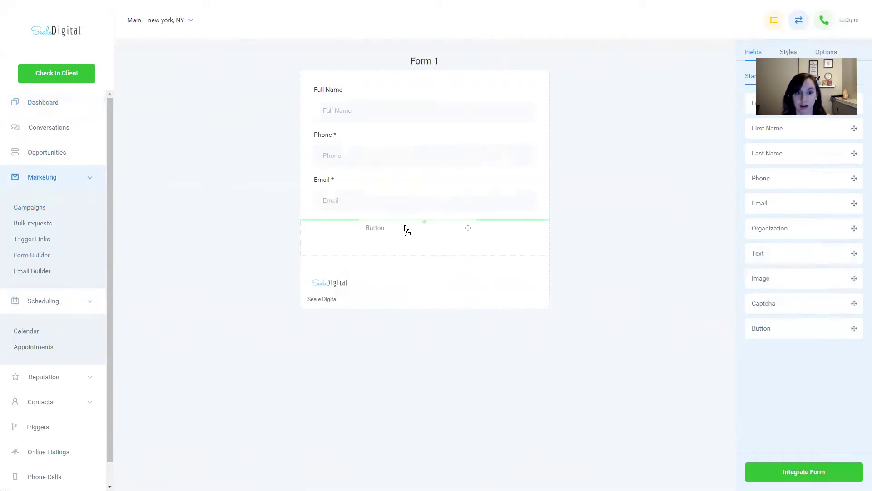
pyautogui.moveTo(790, 322); pyautogui.dragTo(406, 227)
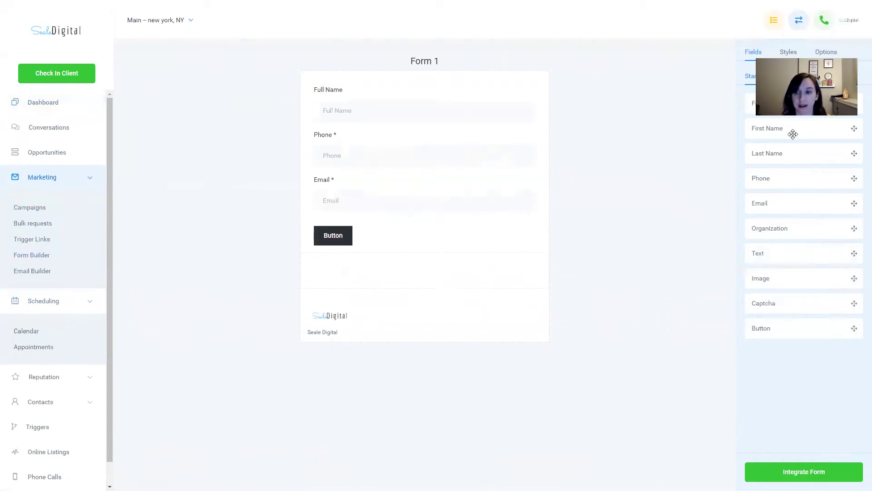
# - Review Form 1's Custom Fields and Options, including the redirect URL, then its Styles
pyautogui.click(813, 78)
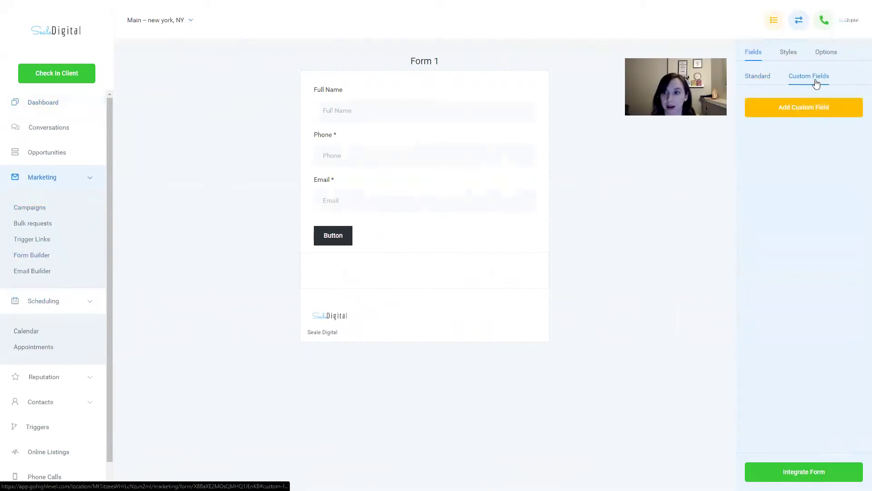
pyautogui.click(826, 52)
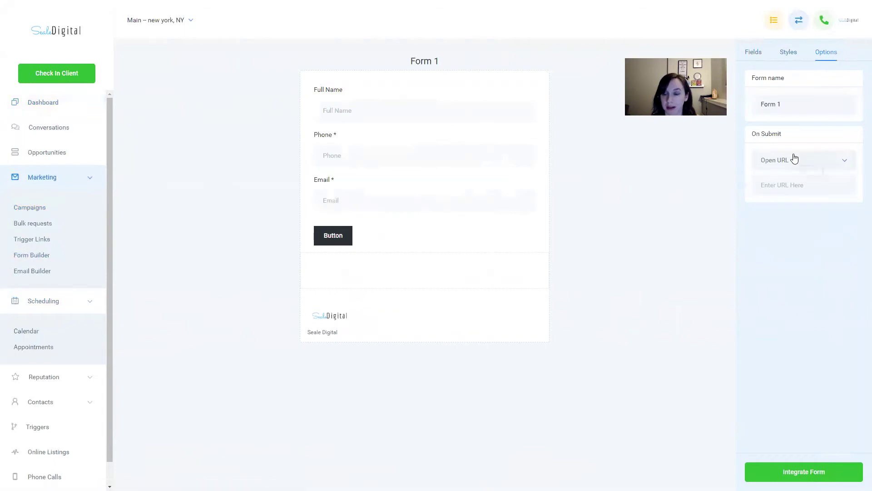
pyautogui.click(791, 184)
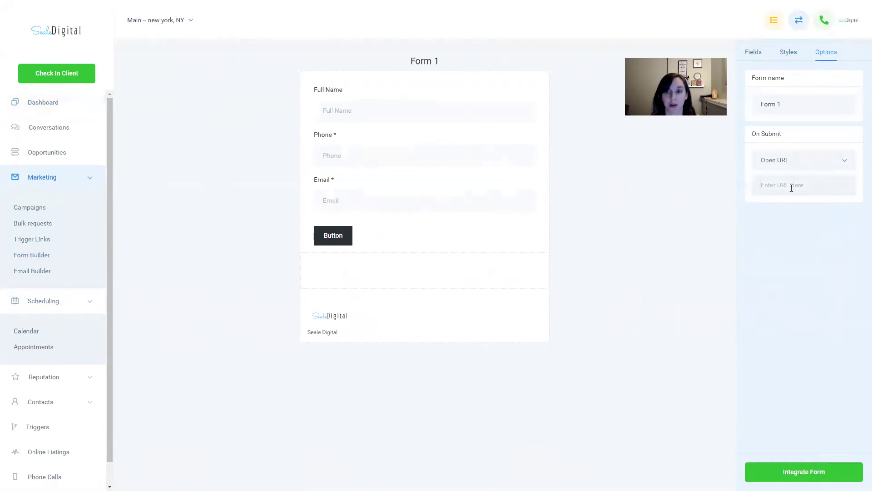
pyautogui.click(788, 53)
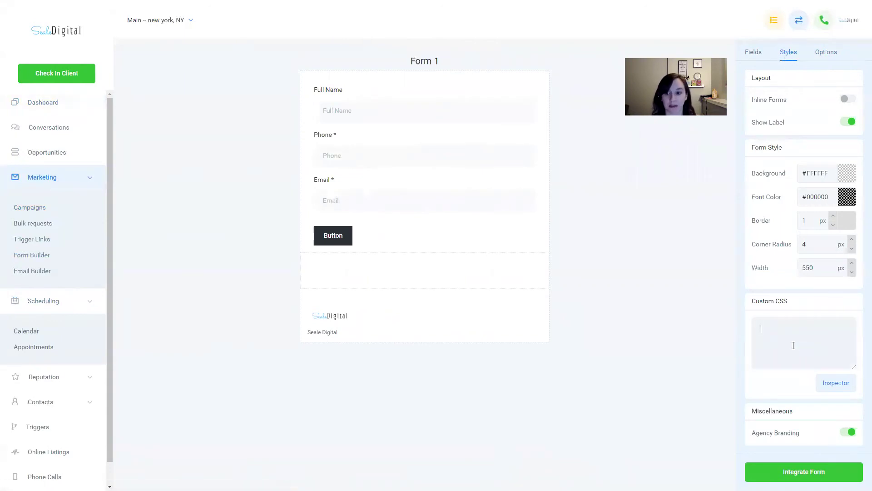
# - Turn off agency branding and relabel the button 'YES! I want my voucher now!'
pyautogui.click(849, 433)
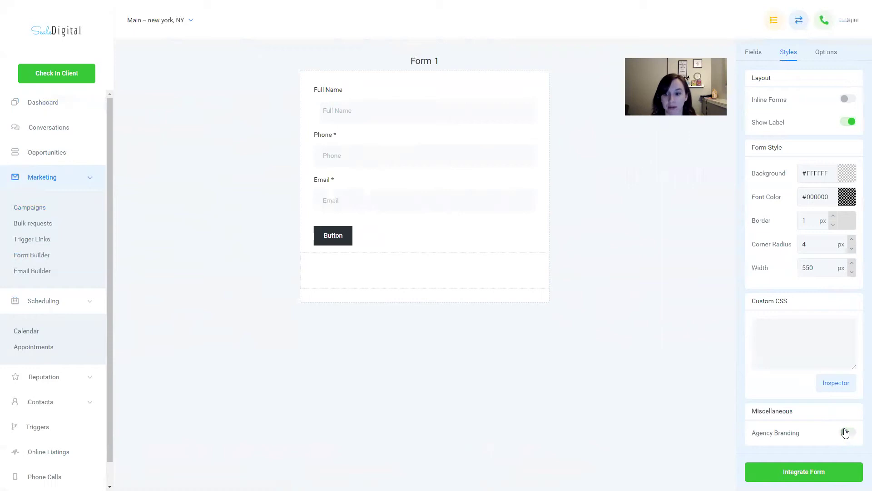
pyautogui.click(349, 245)
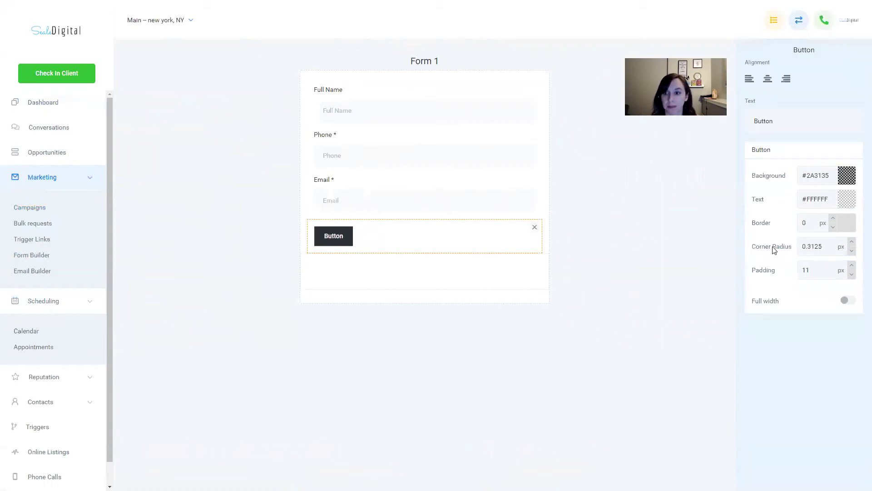
pyautogui.doubleClick(758, 121)
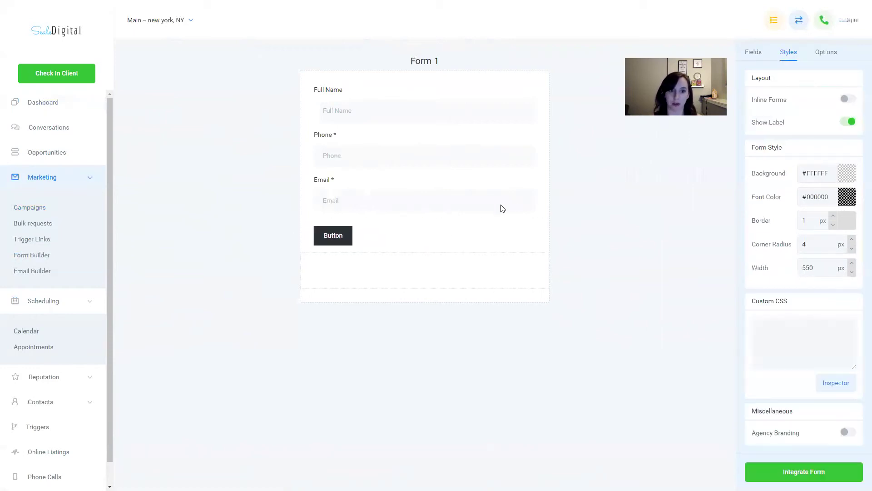
pyautogui.click(437, 225)
pyautogui.doubleClick(812, 123)
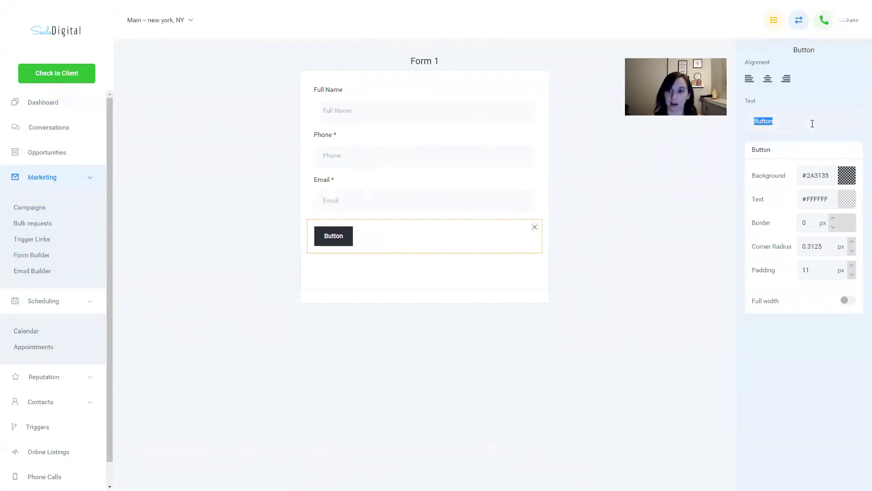
pyautogui.write('YES! I wan')
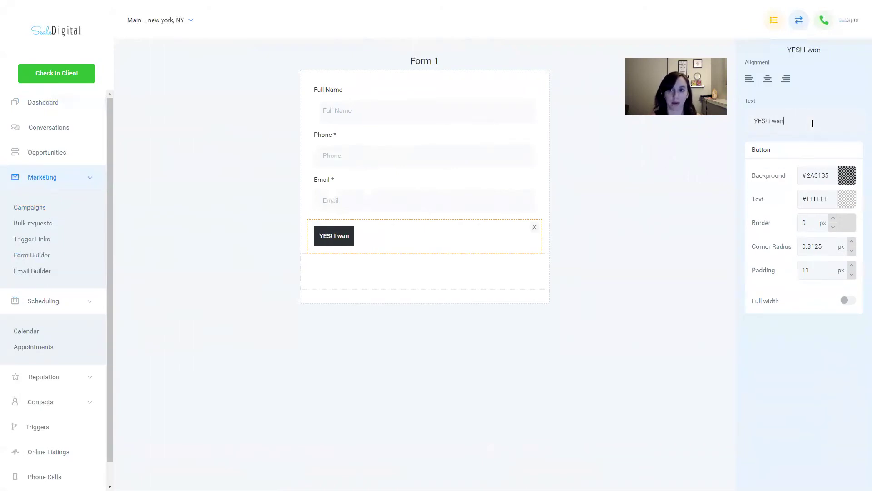
pyautogui.write('t my voucher now!')
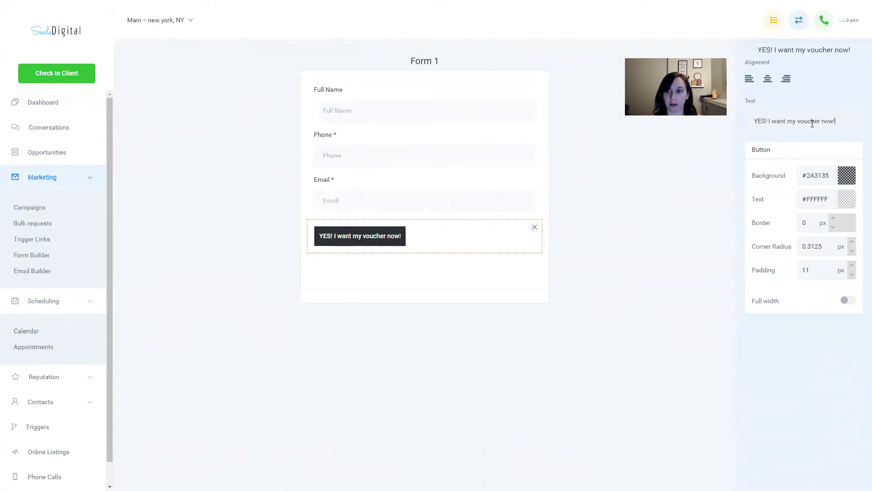
# - Make the button full width with a blue background, then select the Full Name field
pyautogui.click(848, 303)
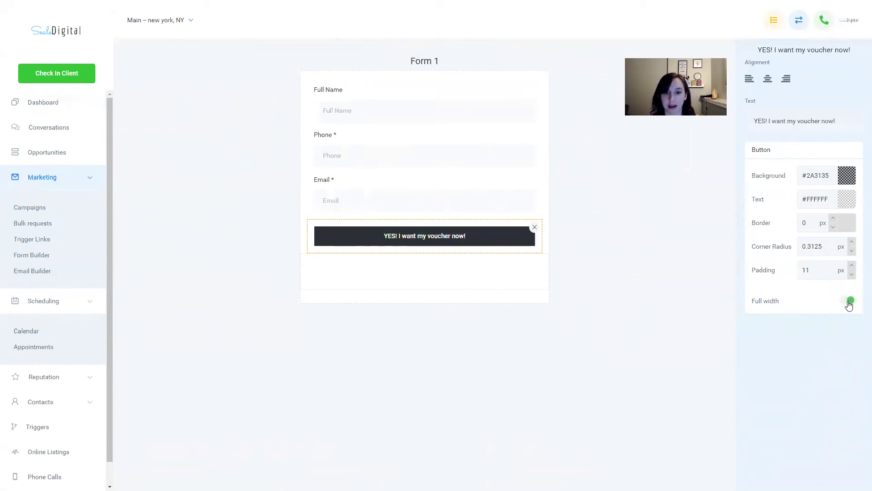
pyautogui.click(846, 175)
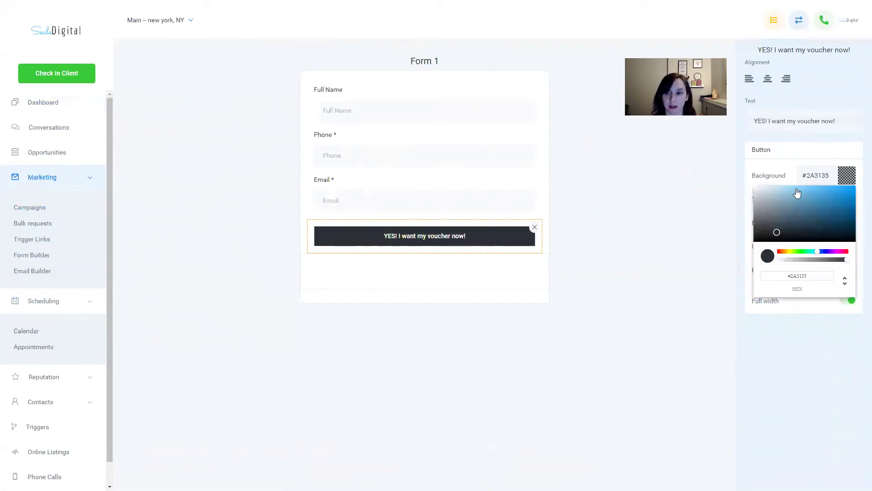
pyautogui.moveTo(798, 211); pyautogui.dragTo(844, 214)
pyautogui.click(638, 268)
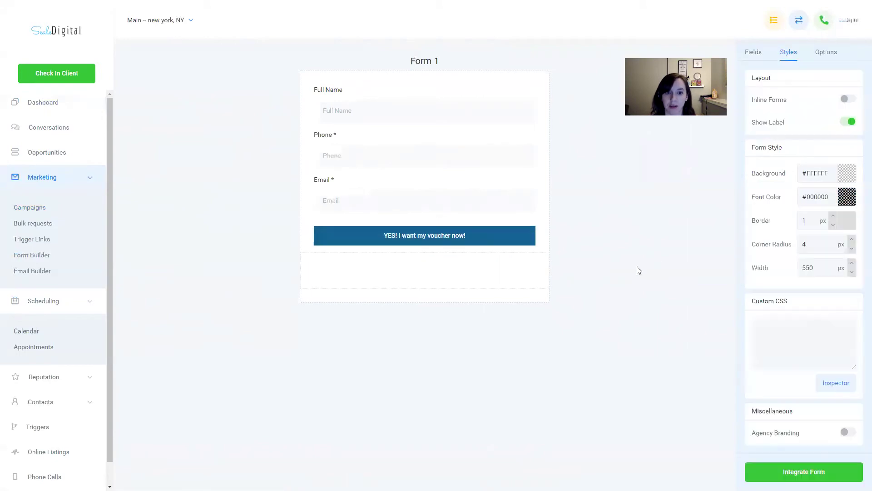
pyautogui.click(424, 98)
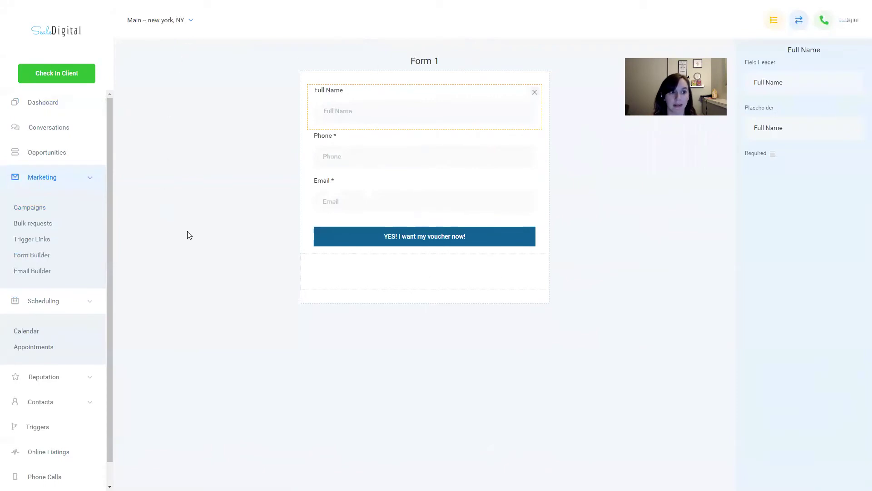
# - Review the Appointment Automation rule's actions, then return to the Triggers list
pyautogui.click(72, 427)
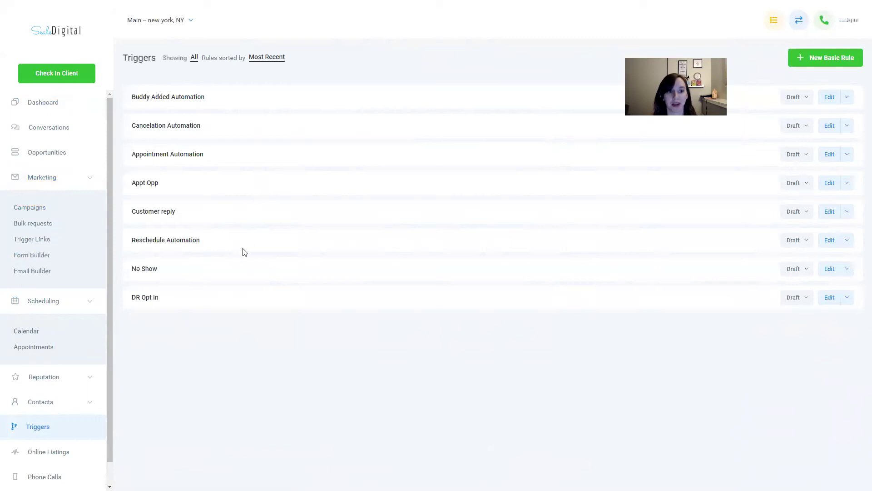
pyautogui.click(179, 157)
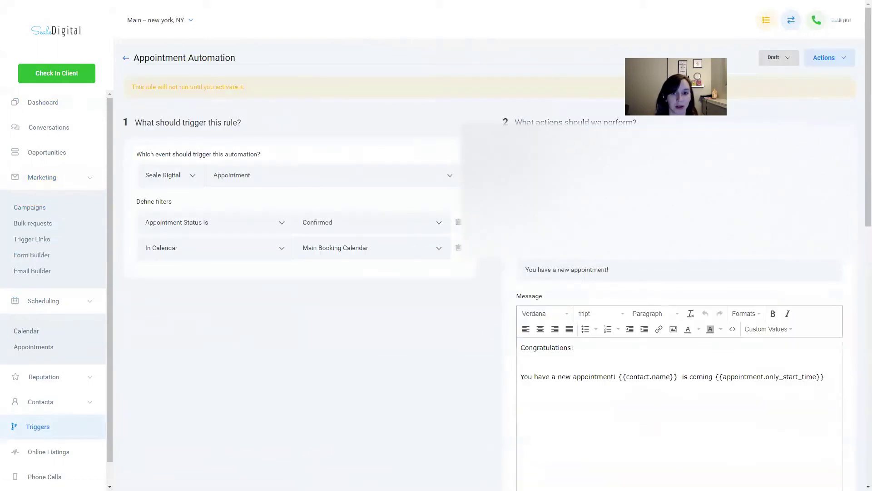
pyautogui.scroll(-5, 818, 252)
pyautogui.scroll(-3, 818, 252)
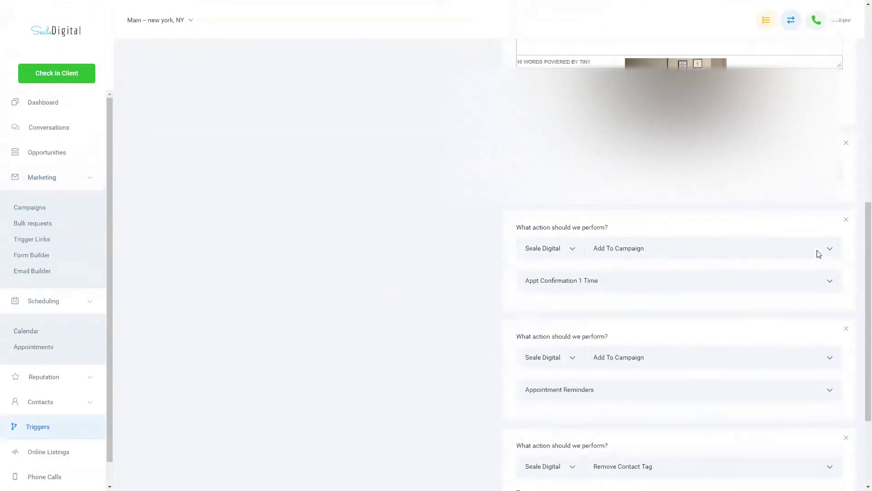
pyautogui.scroll(-3, 818, 250)
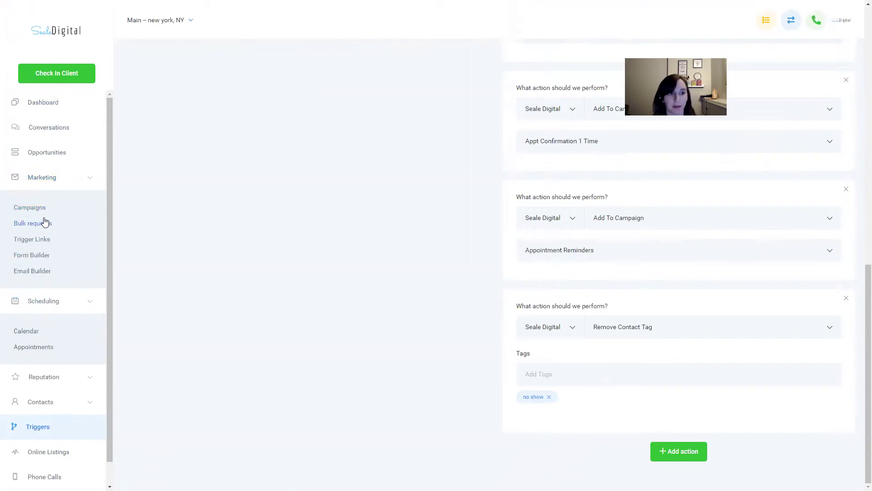
pyautogui.click(51, 427)
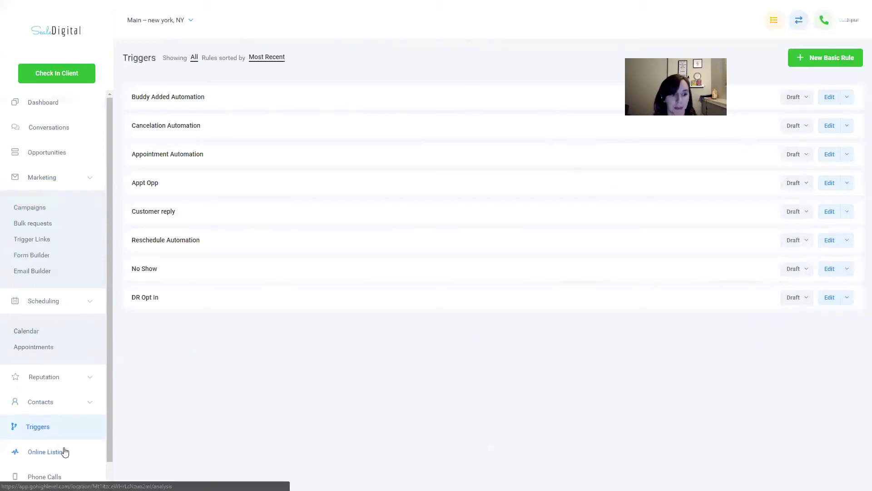
# - Browse Online Listings and Phone Calls, then open Settings showing company name Main
pyautogui.click(64, 451)
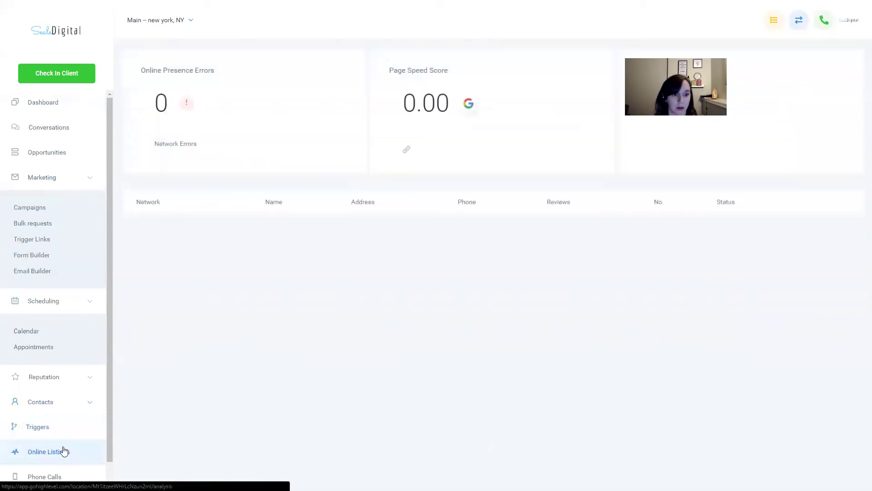
pyautogui.click(44, 476)
pyautogui.scroll(-1, 66, 407)
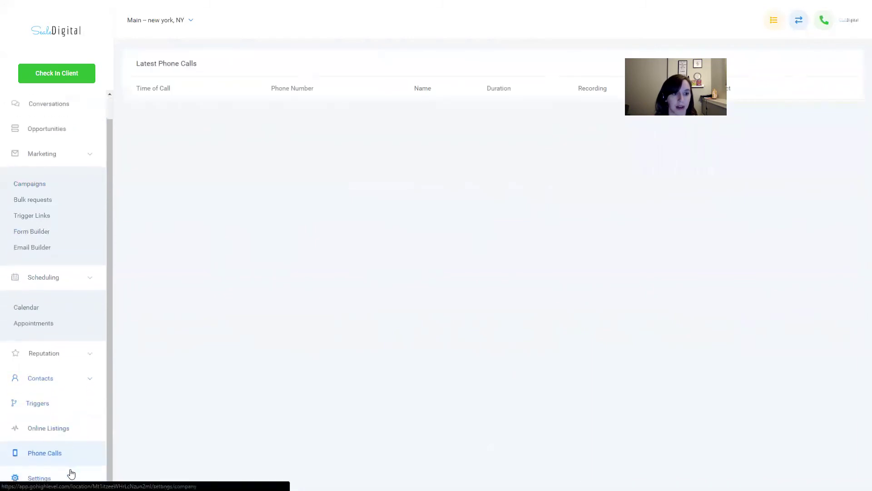
pyautogui.click(71, 472)
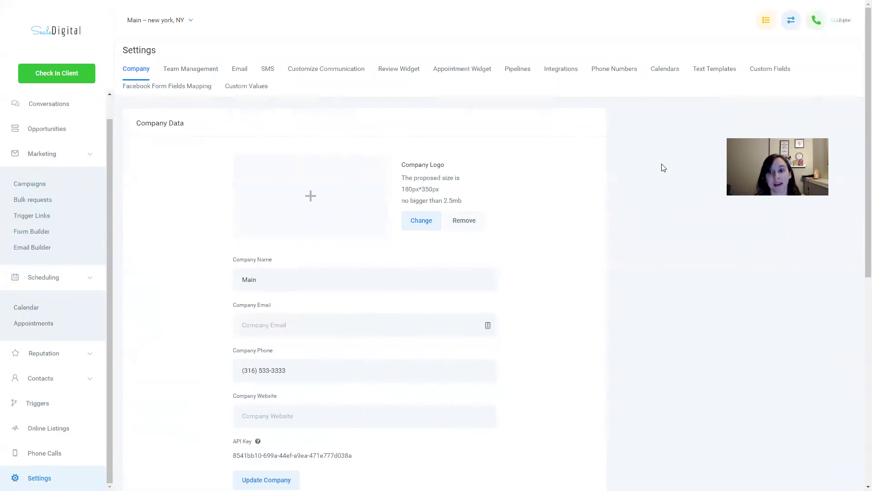
# - View the Email settings for the 'Will you review us' review request and its phone preview
pyautogui.click(240, 72)
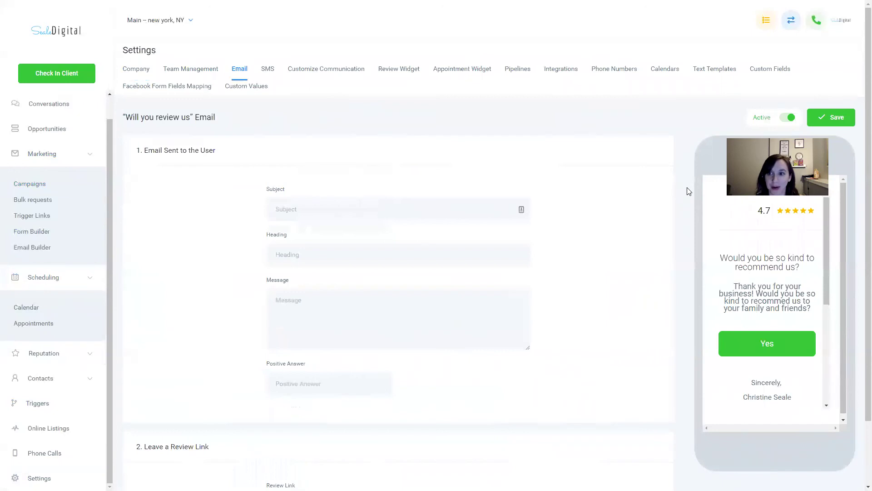
pyautogui.scroll(-2, 781, 292)
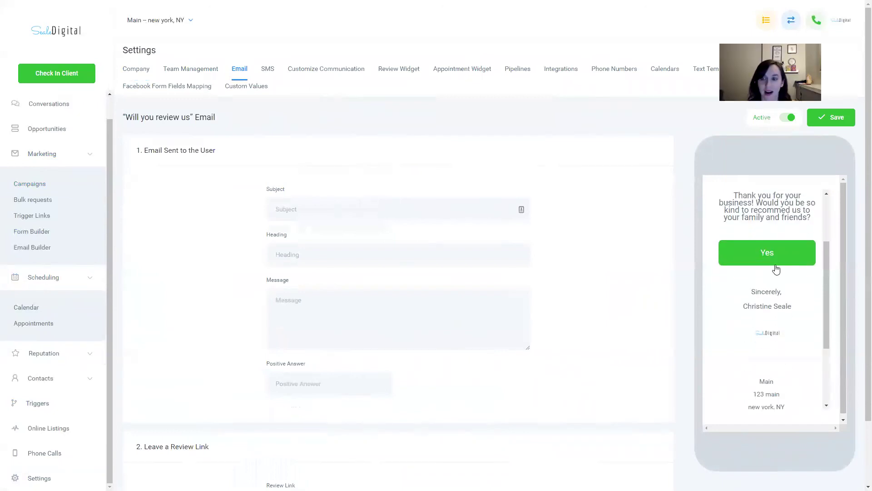
pyautogui.scroll(2, 787, 356)
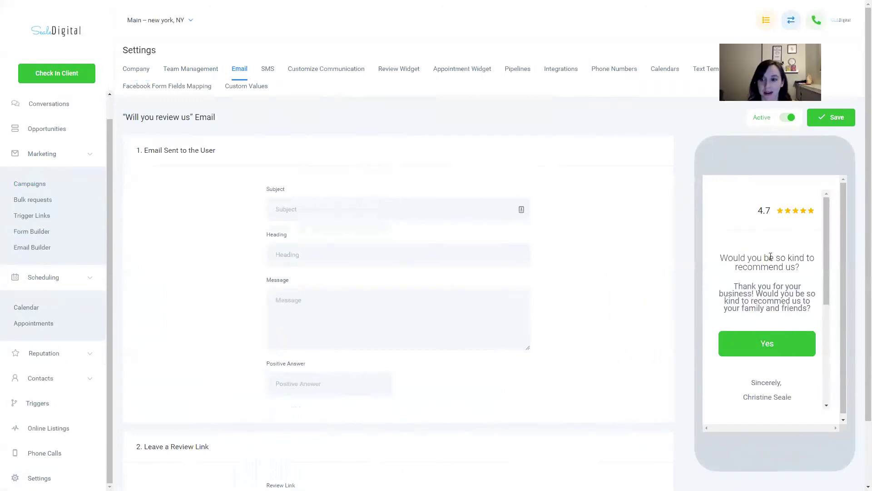